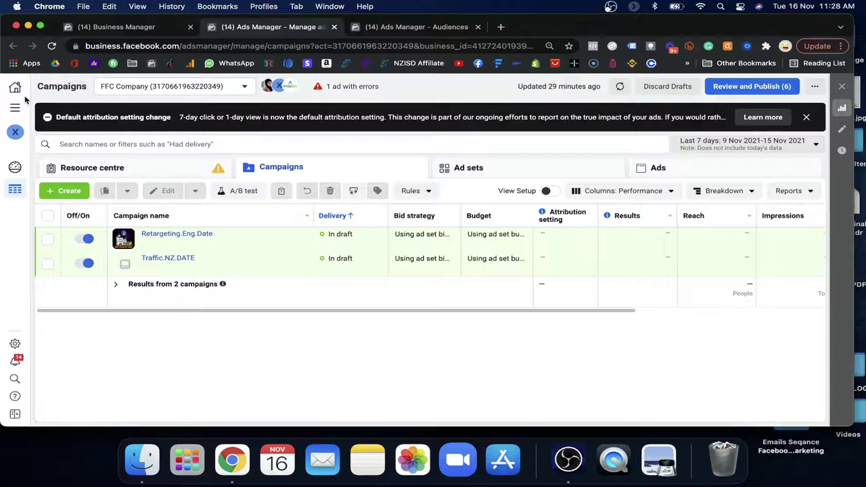
- Open the Audiences tool from the All tools menu
click(14, 109)
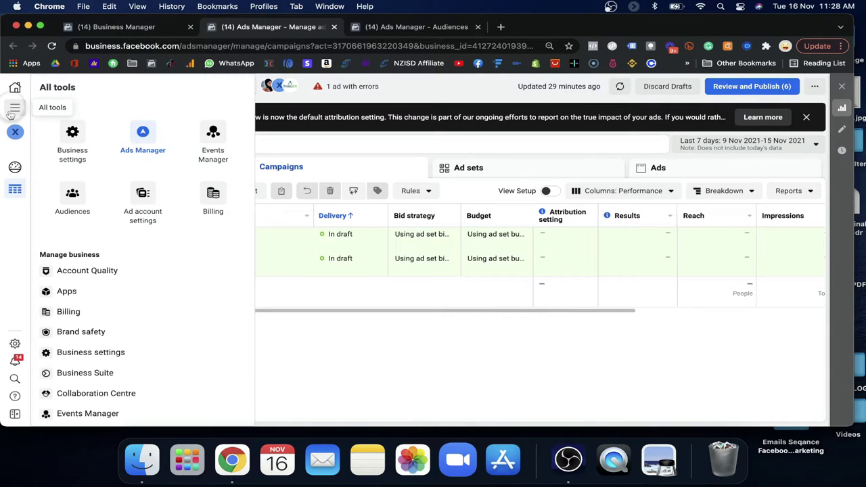
click(87, 199)
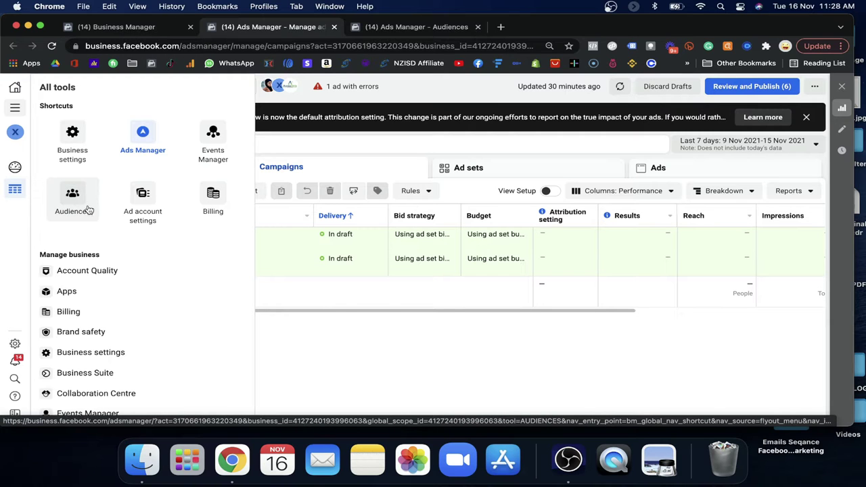
scroll(88, 237, down, 5)
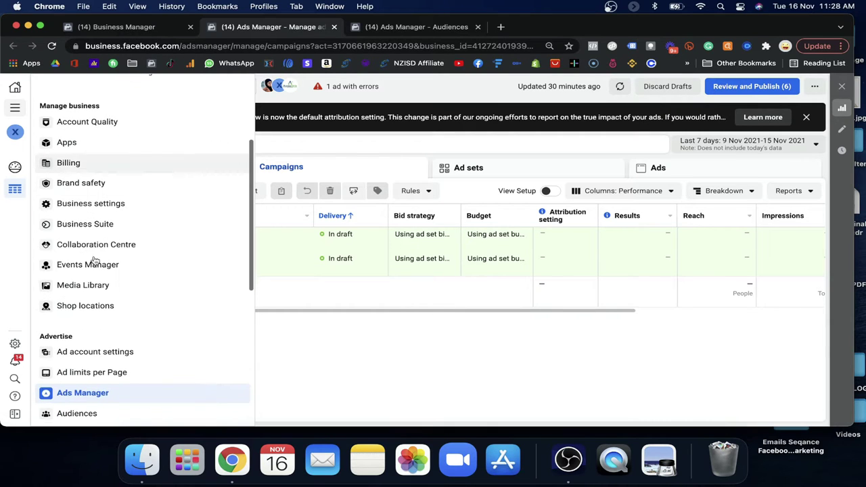
scroll(125, 246, up, 5)
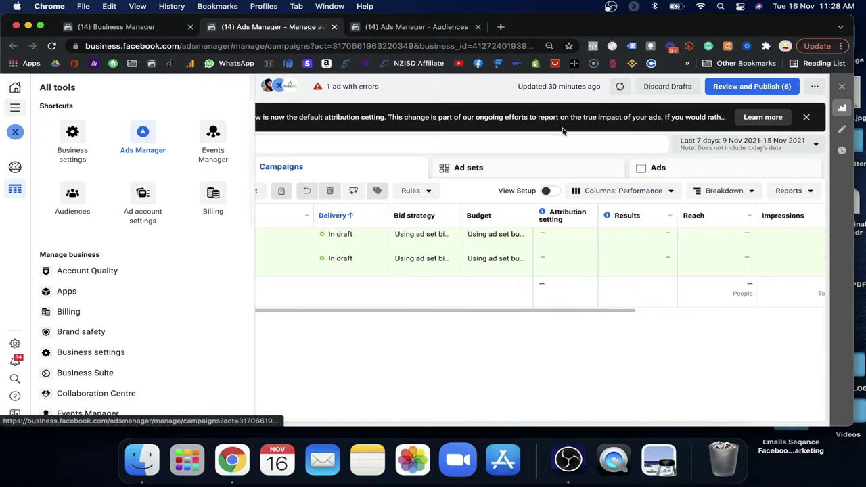
- Confirm the FFC Company ad account and switch to the 'Ads Manager - Audiences' tab
click(212, 90)
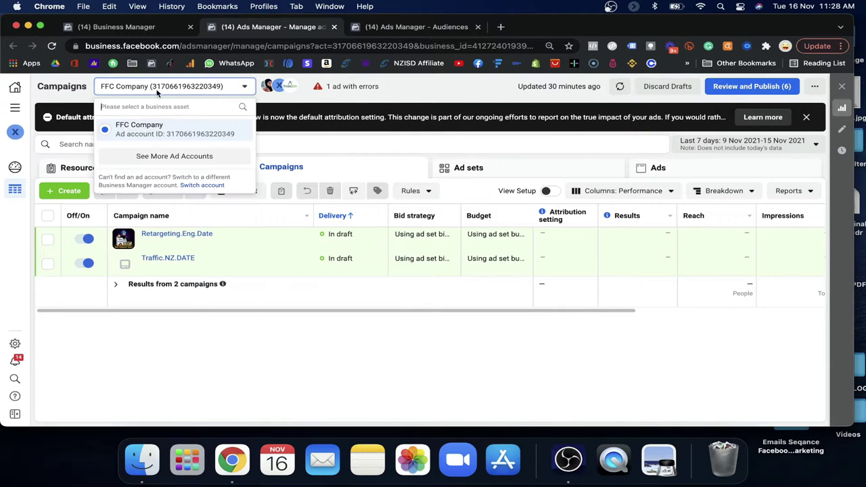
click(419, 89)
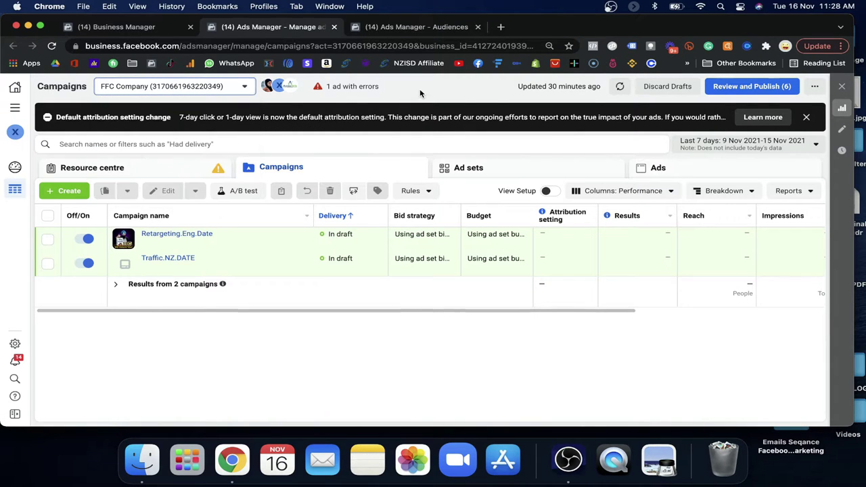
click(17, 107)
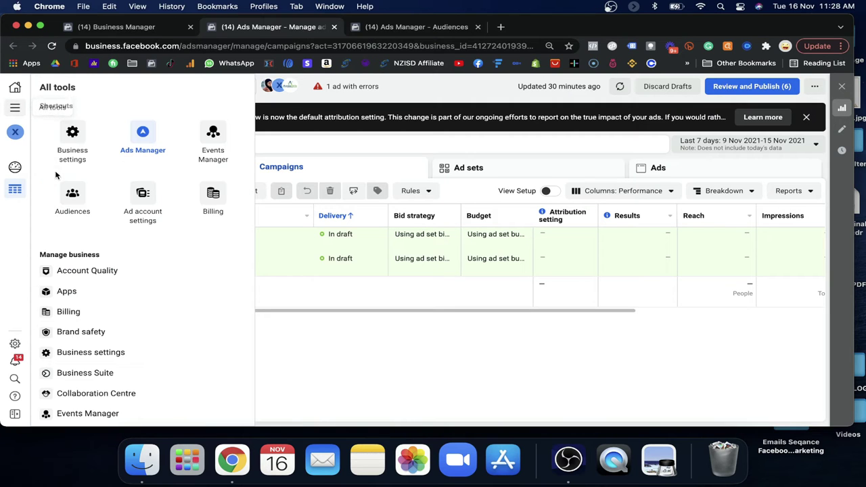
click(377, 30)
mouse_move(273, 203)
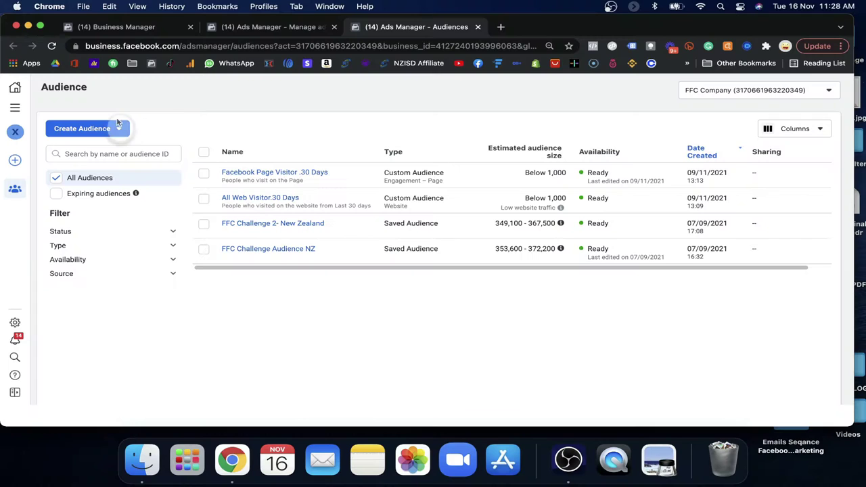
- Start a new Lookalike Audience and open its 'Select your lookalike source' list
click(118, 129)
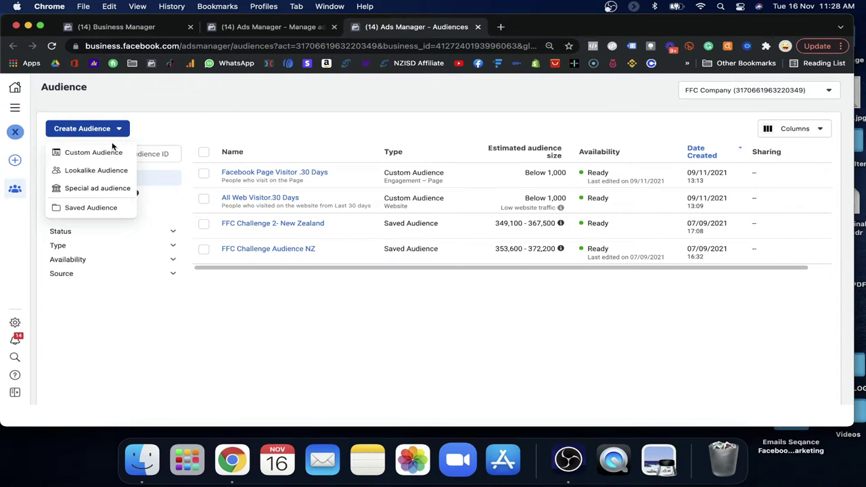
click(107, 173)
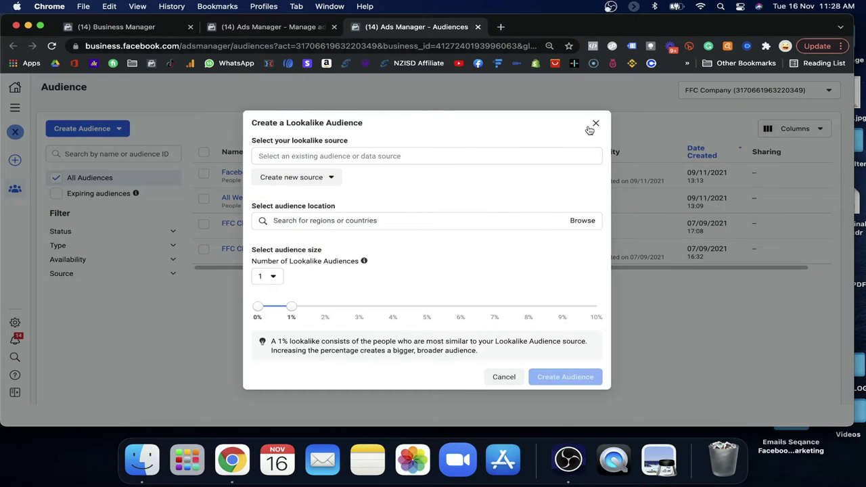
click(597, 125)
click(119, 130)
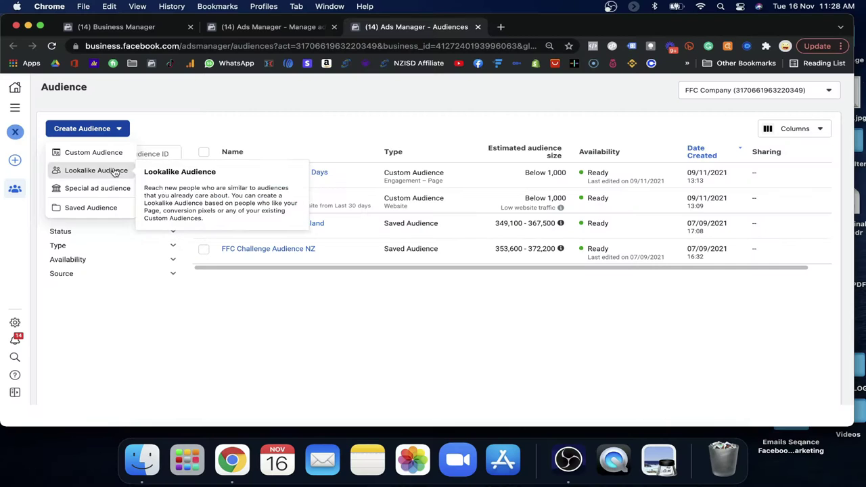
click(114, 170)
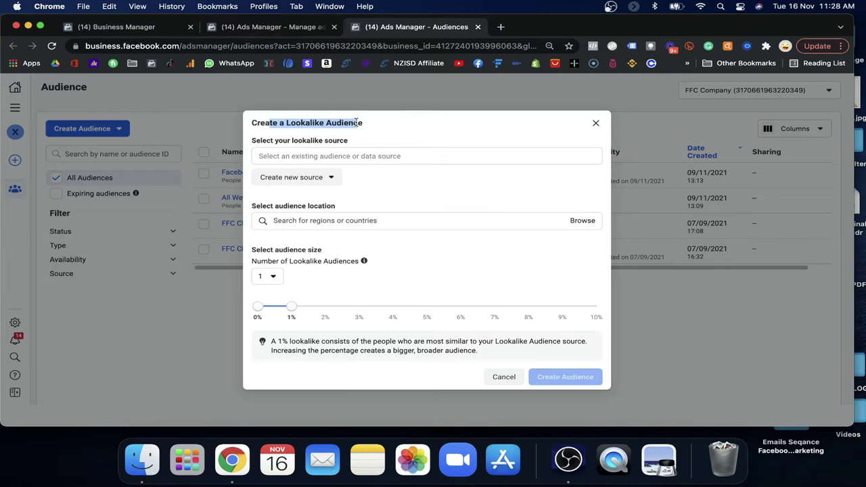
click(324, 156)
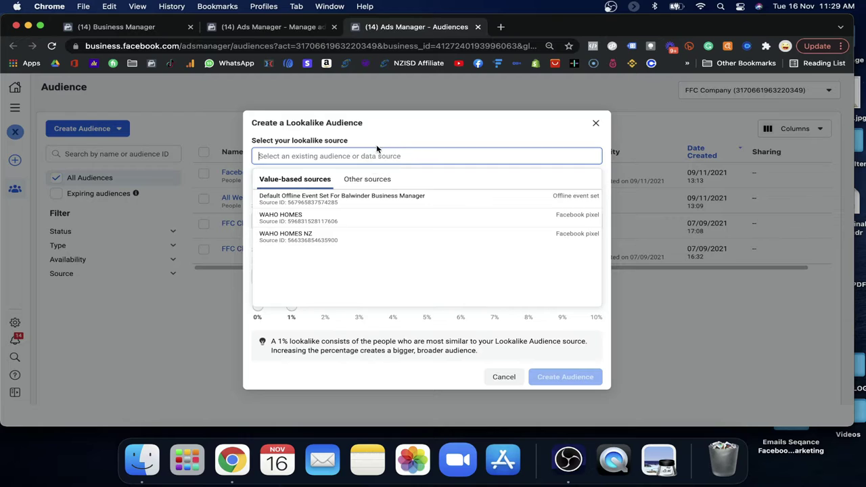
- Pick the 'All Web Visitor.30 Days' custom audience under Other sources as the source
click(367, 179)
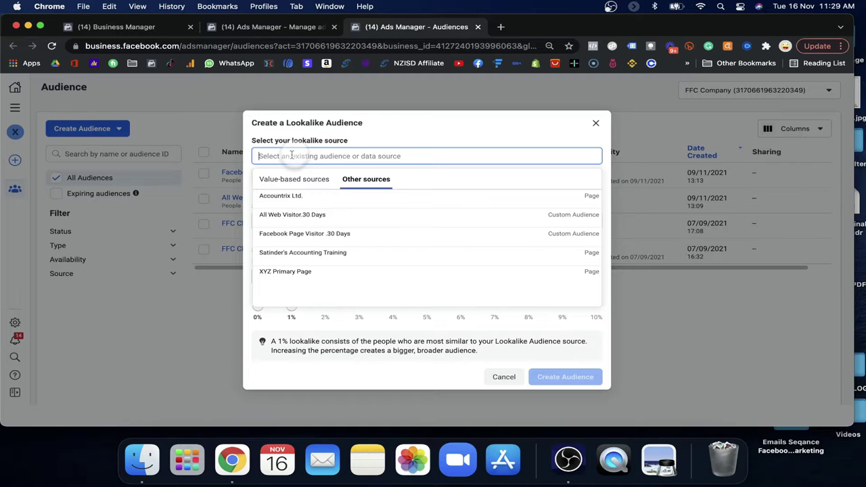
click(281, 181)
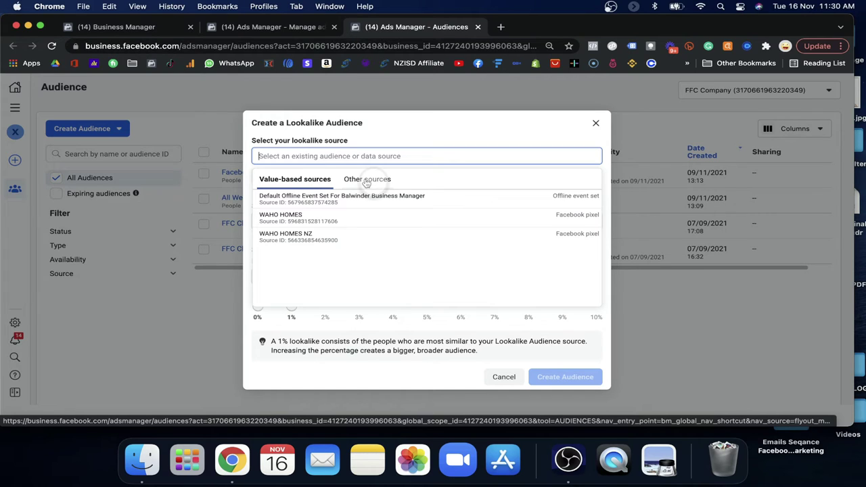
click(366, 181)
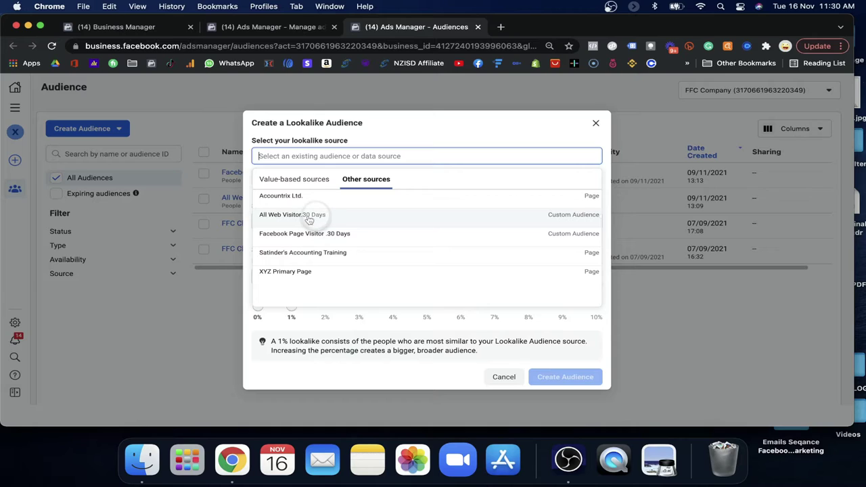
click(310, 216)
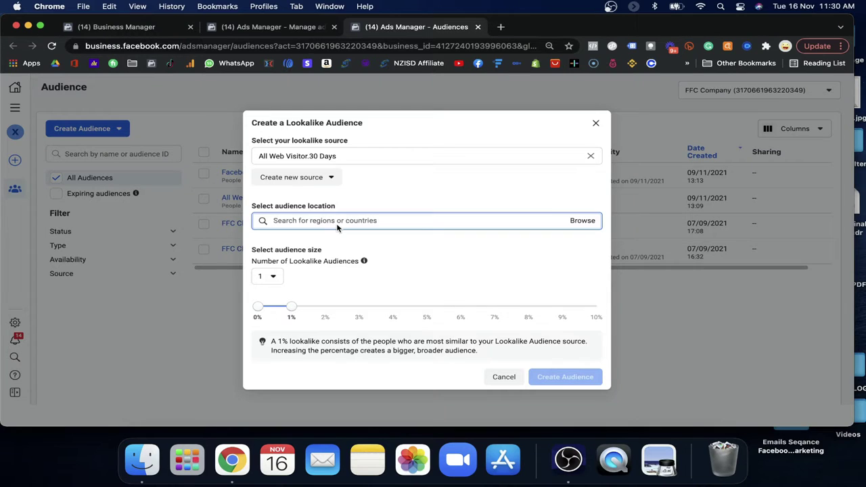
- Set the lookalike location to New Zealand, revealing the 1% audience size setting
text(new zealand)
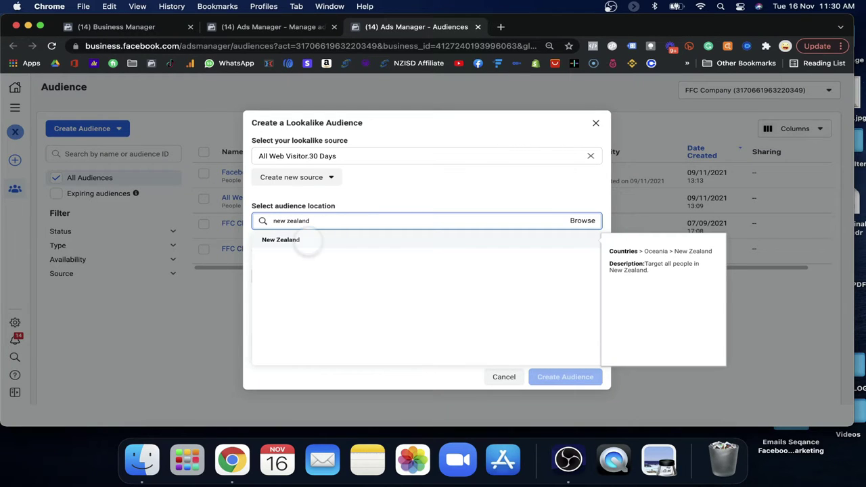
click(326, 242)
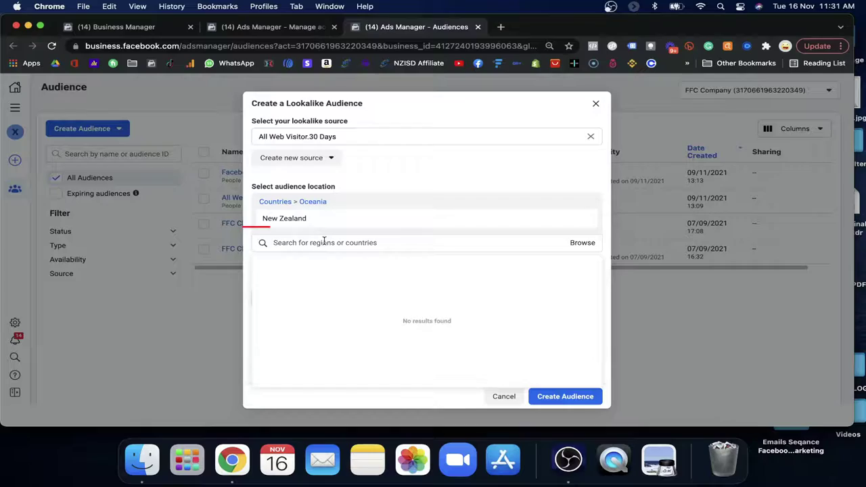
click(439, 165)
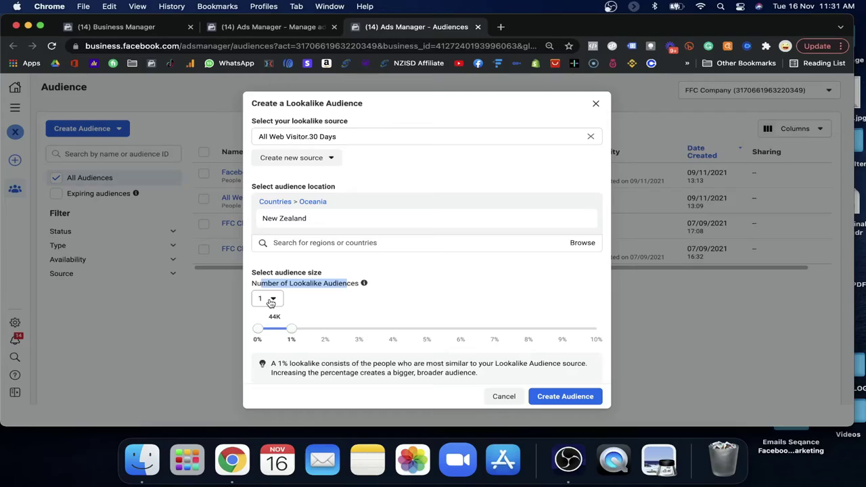
click(385, 275)
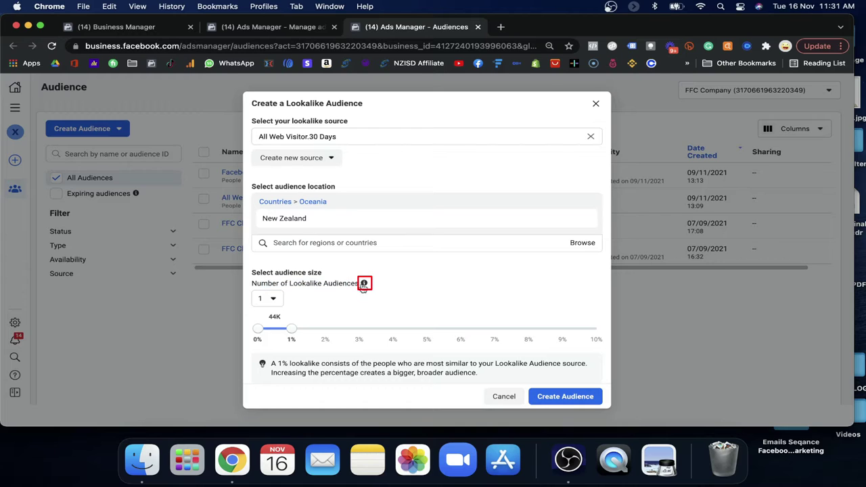
mouse_move(364, 285)
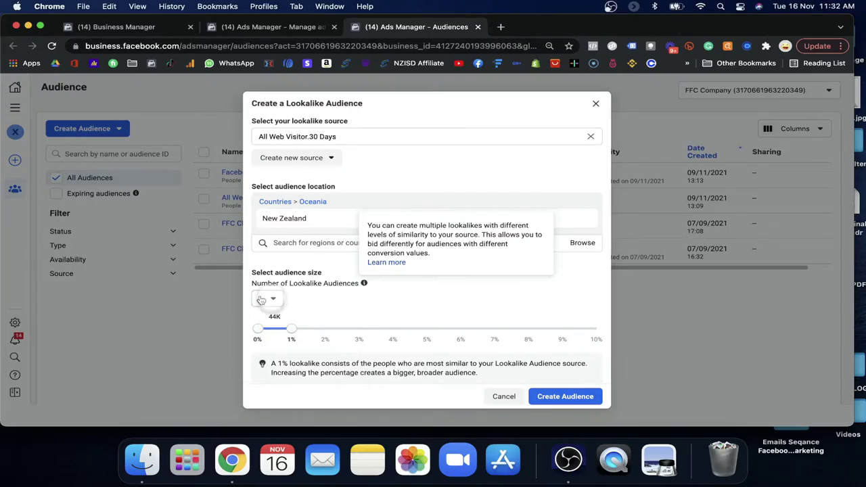
click(265, 298)
click(298, 304)
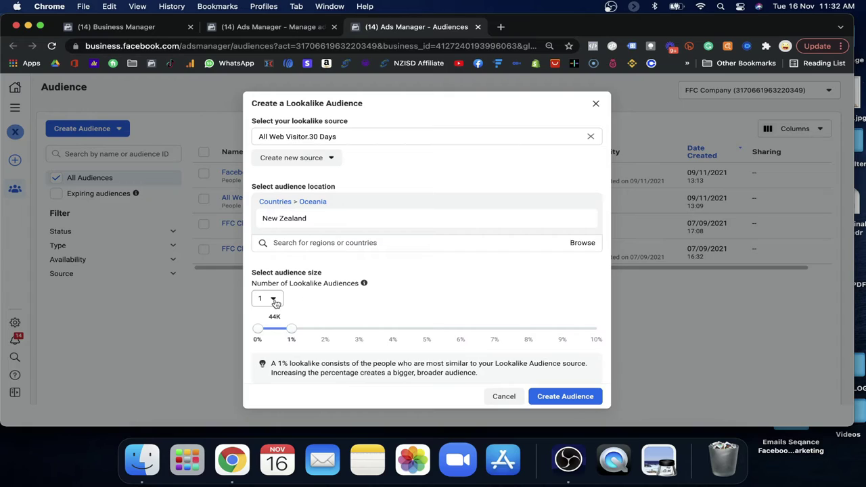
click(273, 300)
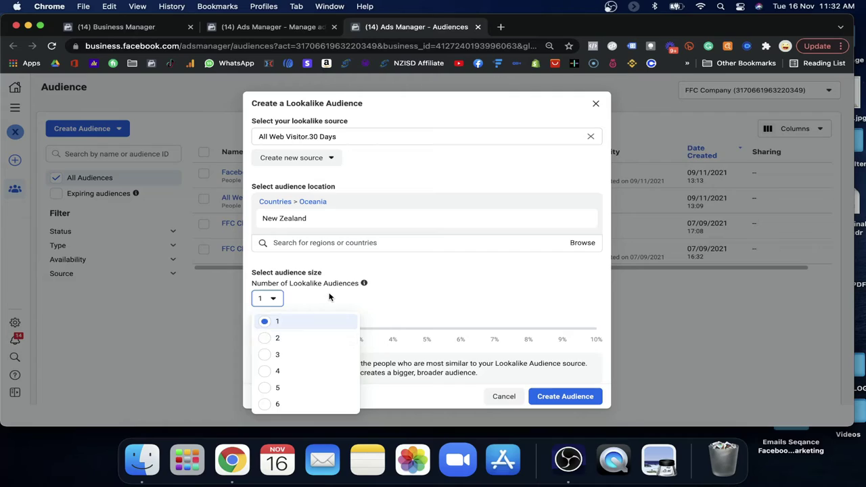
click(330, 296)
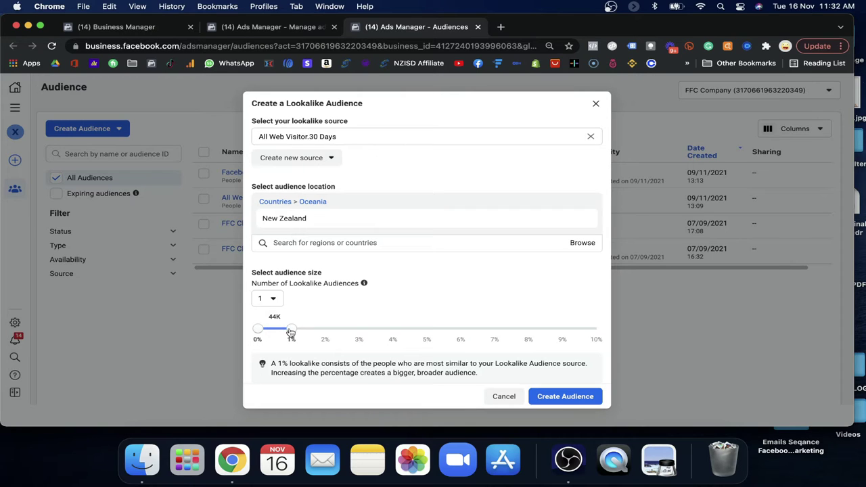
drag(271, 363, 315, 363)
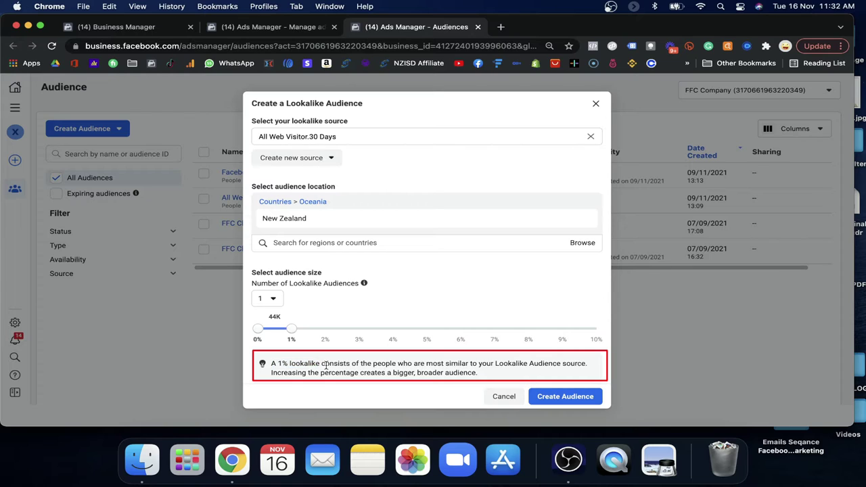
drag(387, 365, 422, 365)
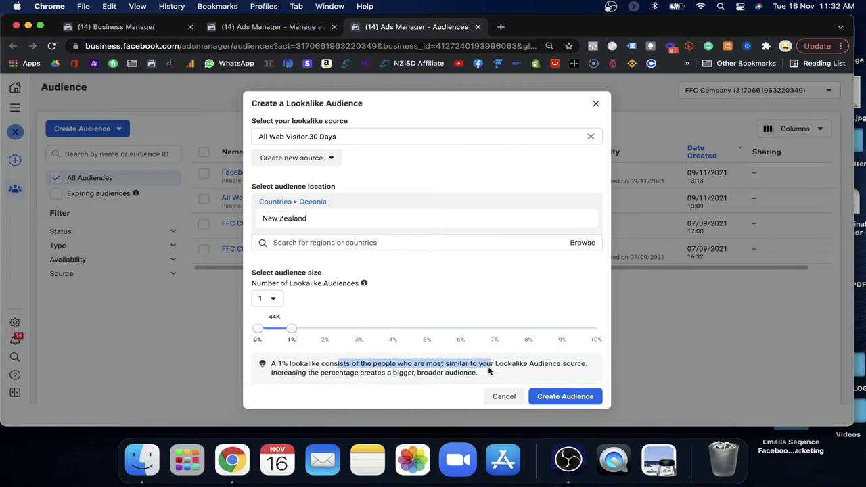
drag(498, 364, 547, 364)
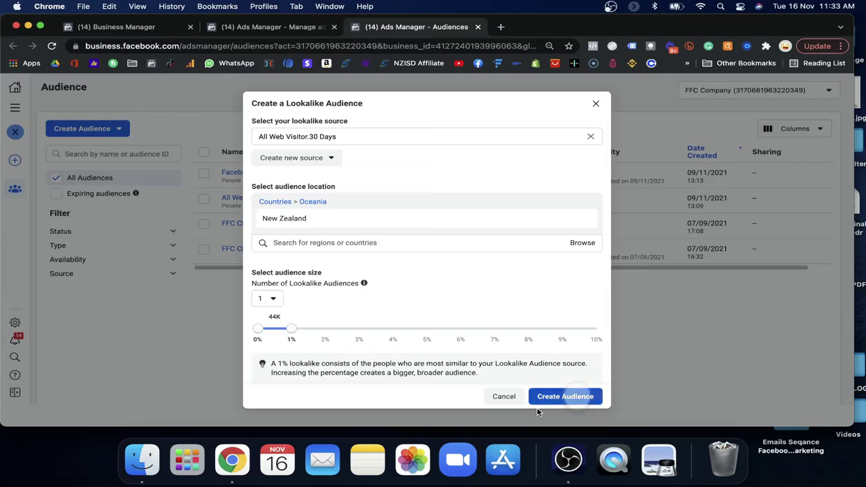
- Create the 'Lookalike (NZ, 1%) - All Web Visitor.30 Days' audience
click(581, 397)
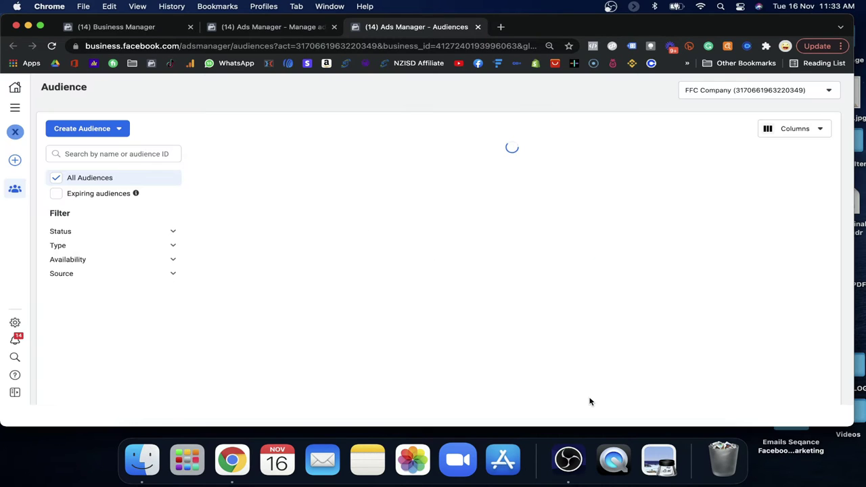
mouse_move(237, 173)
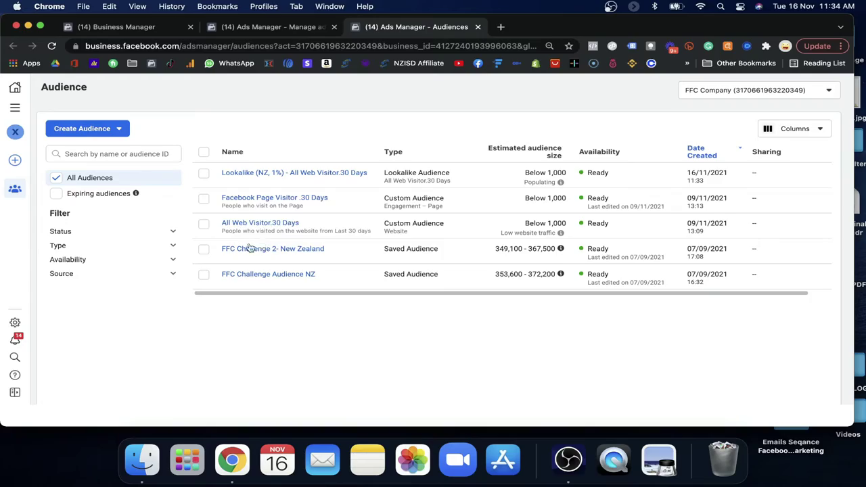
click(171, 246)
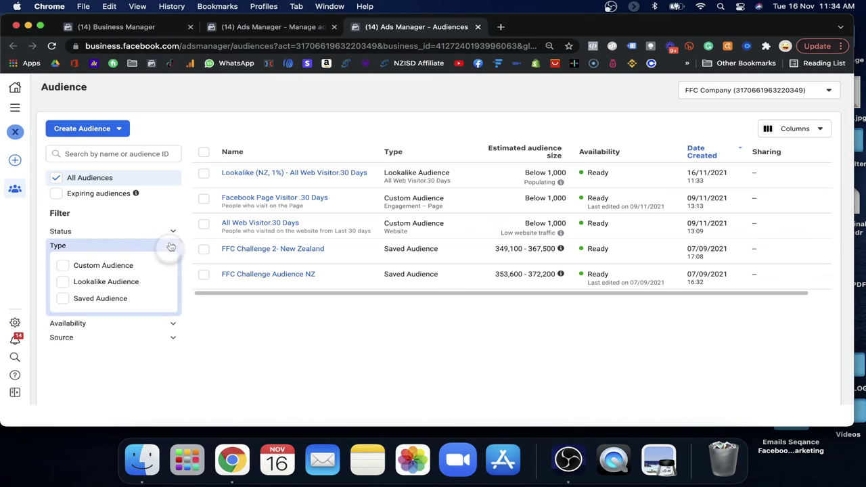
click(62, 266)
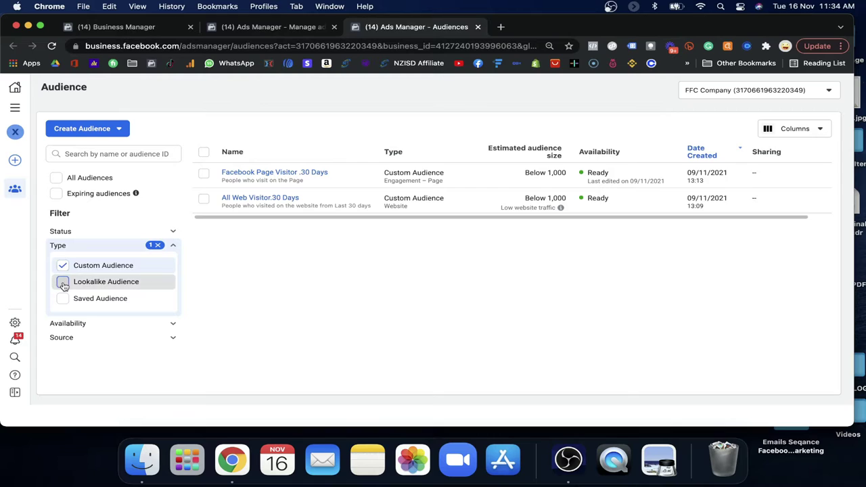
click(62, 281)
click(62, 265)
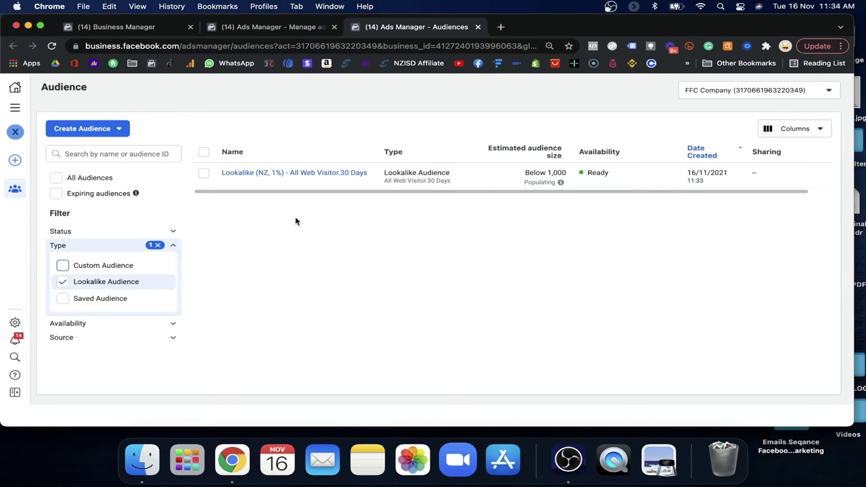
click(62, 298)
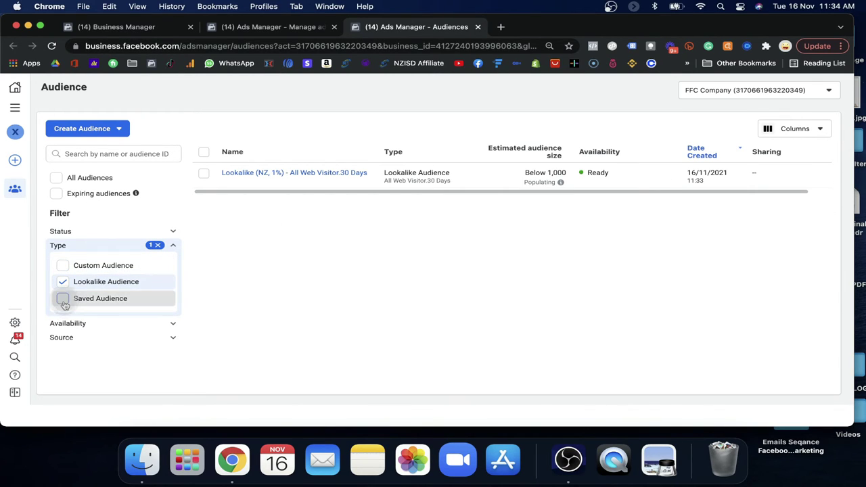
click(64, 283)
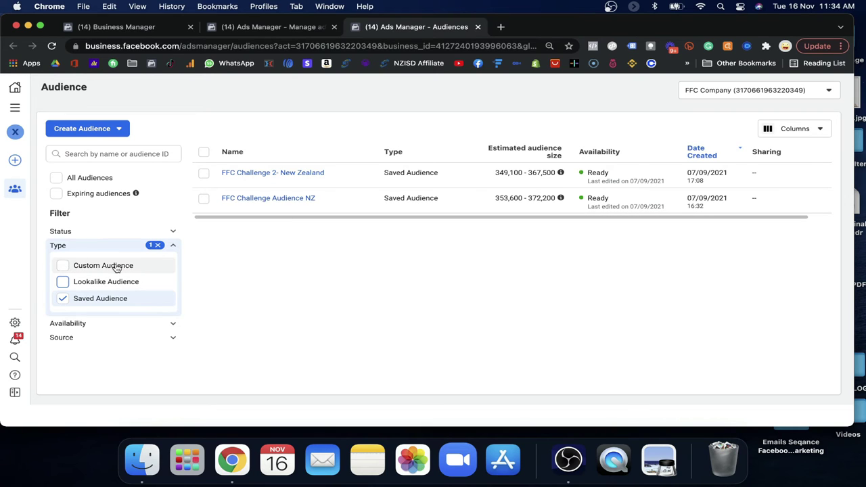
click(158, 245)
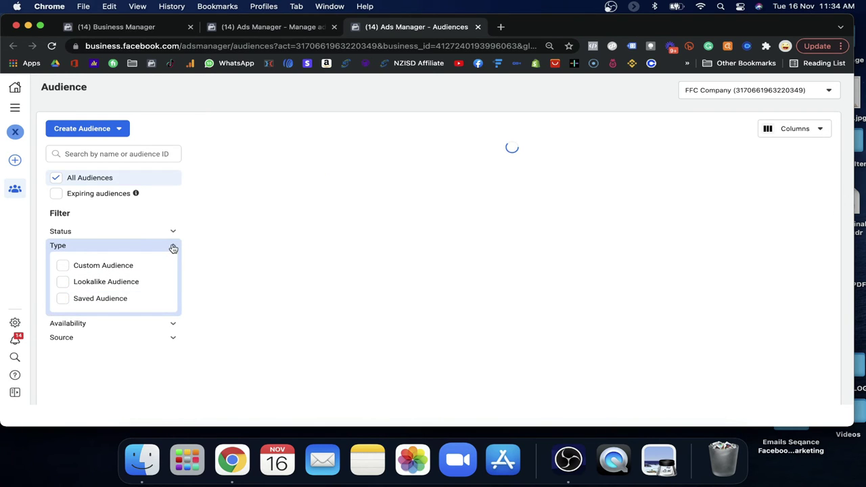
click(173, 248)
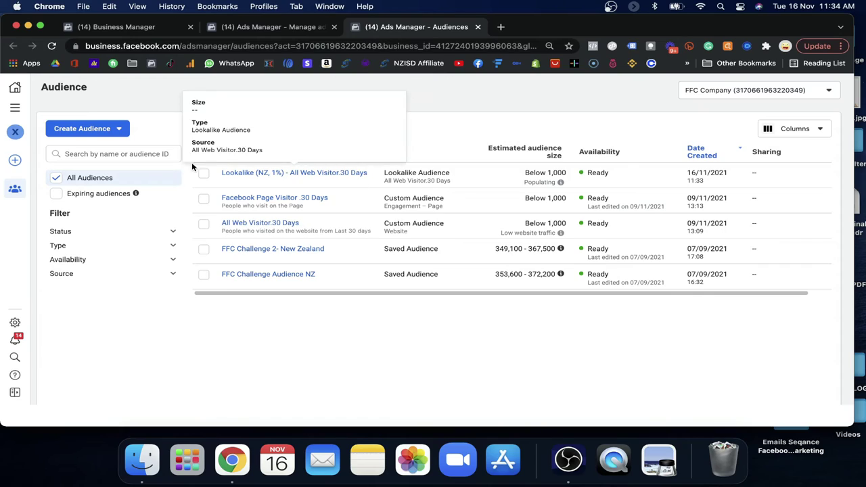